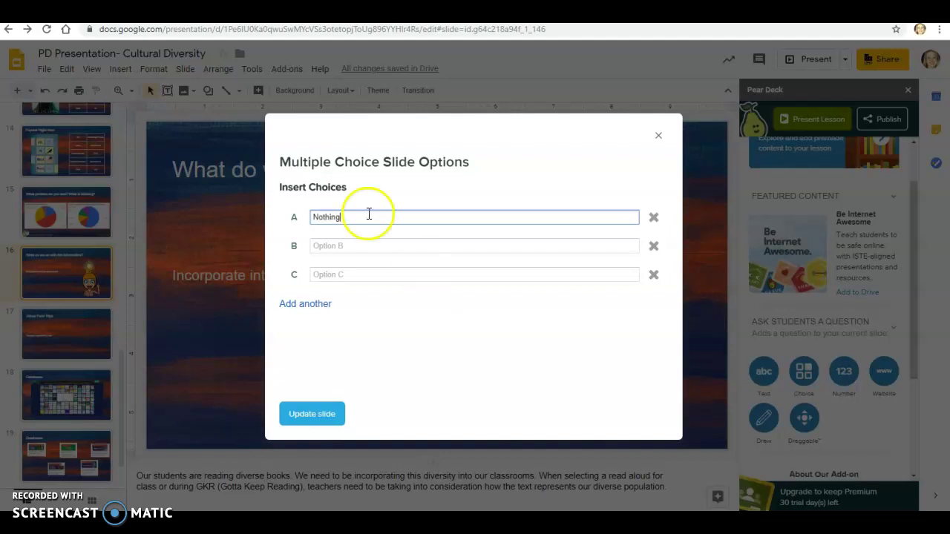
- Enter "Everything" as choice B, remove the unused choice C, and apply the multiple choice question to the slide
click(348, 246)
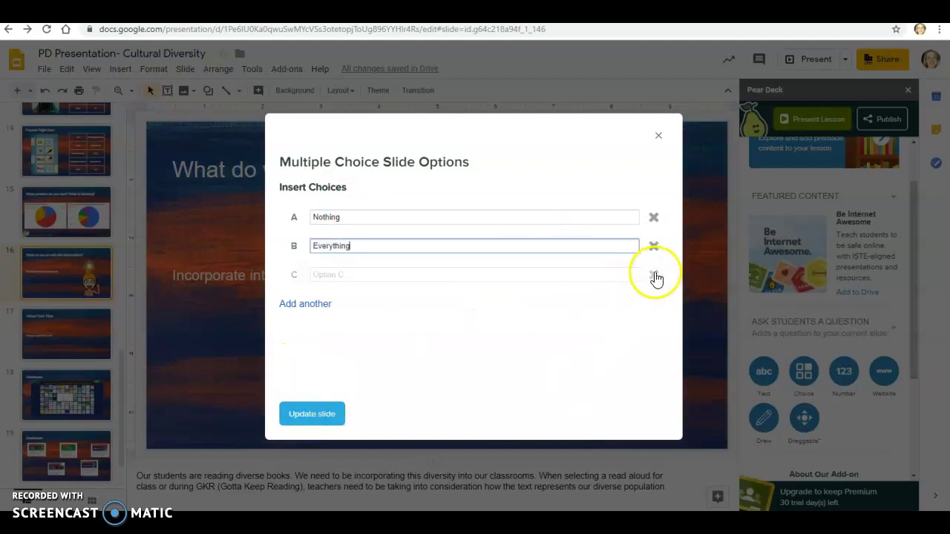
click(653, 275)
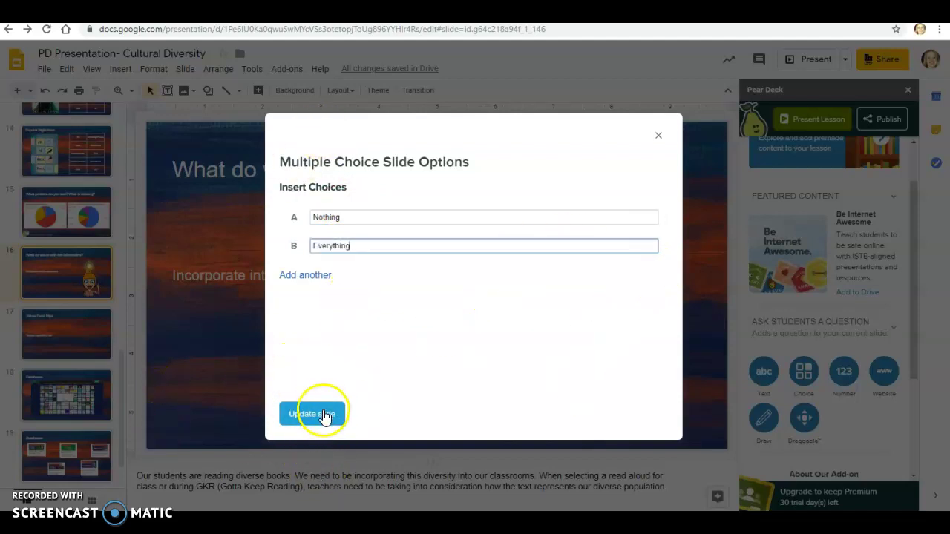
click(315, 413)
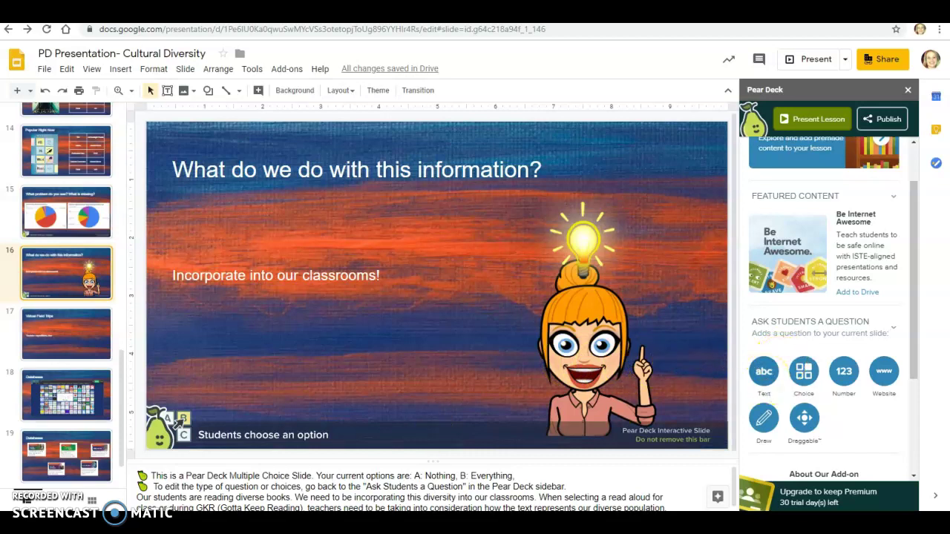
- View the Virtual Field Trips slide and the text-question slide with the pie charts, and return to slide 16
click(67, 338)
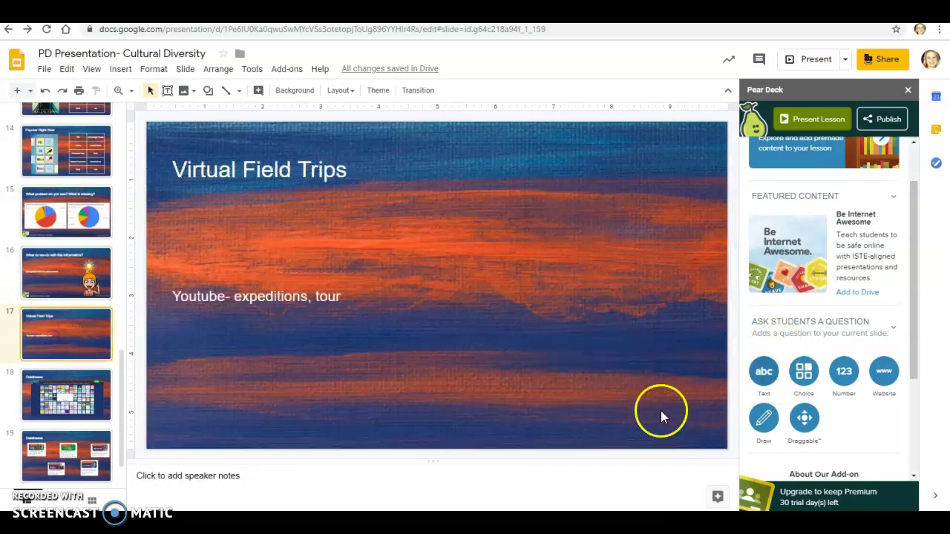
click(52, 223)
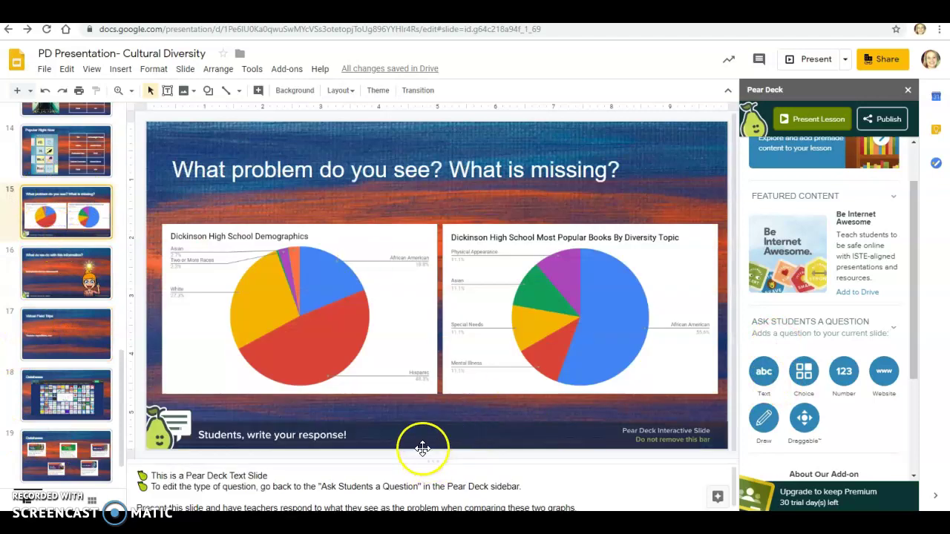
click(765, 371)
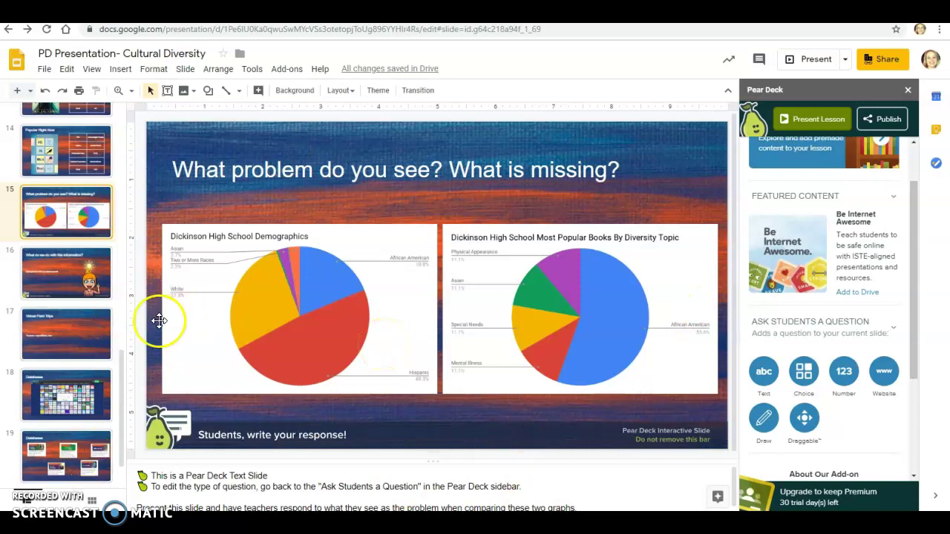
click(50, 287)
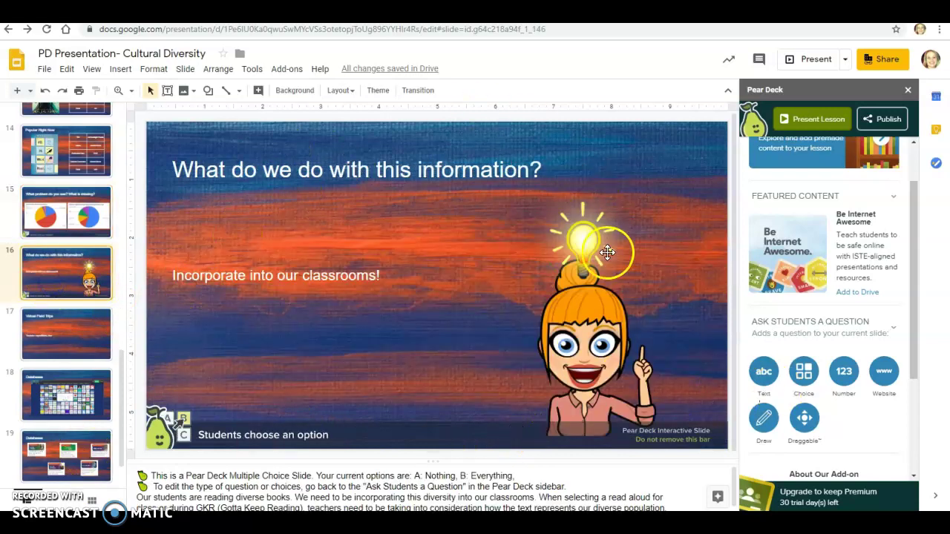
- Preview the website and drawing question types for slide 16, closing each without applying it
click(885, 373)
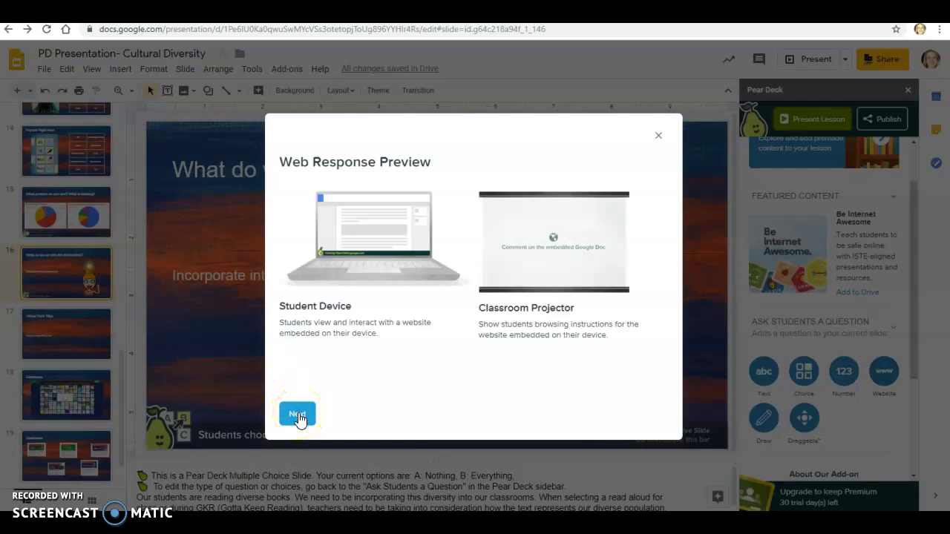
click(297, 416)
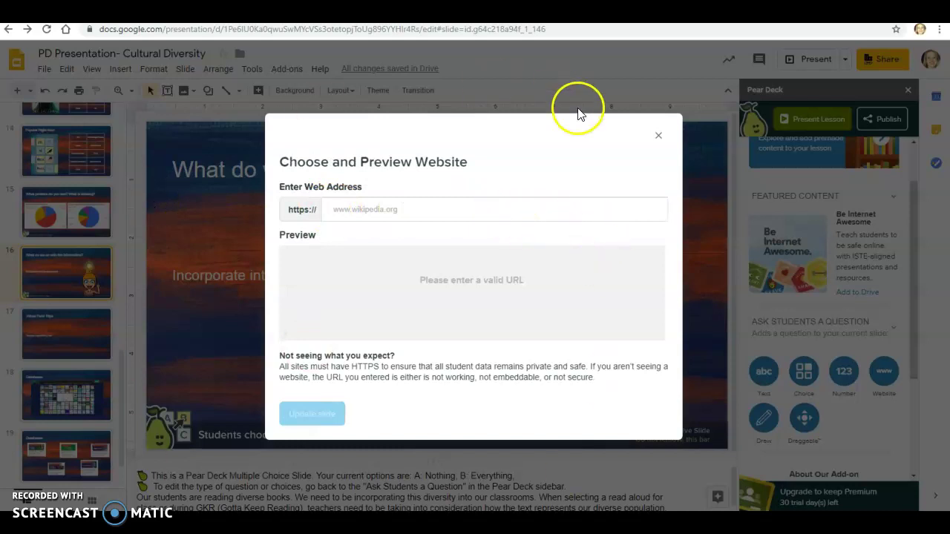
click(657, 137)
click(766, 425)
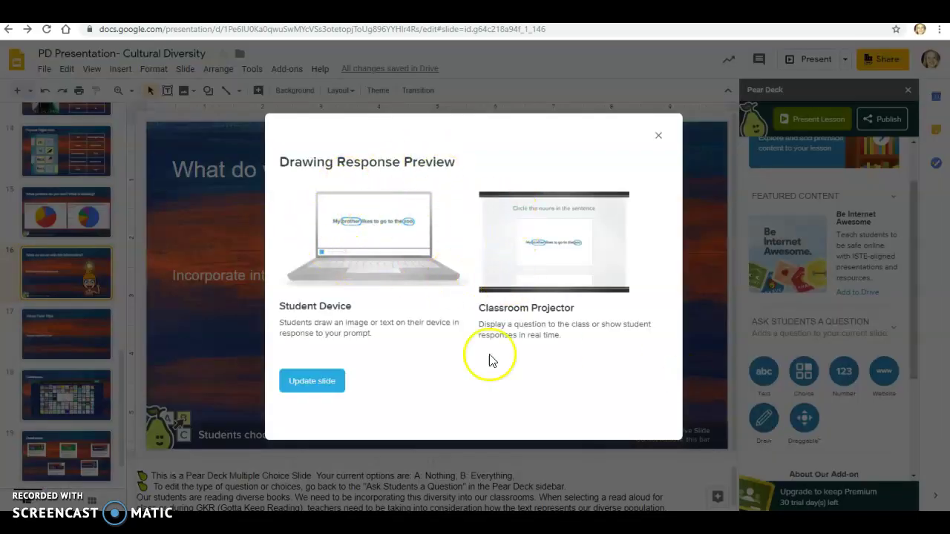
click(659, 135)
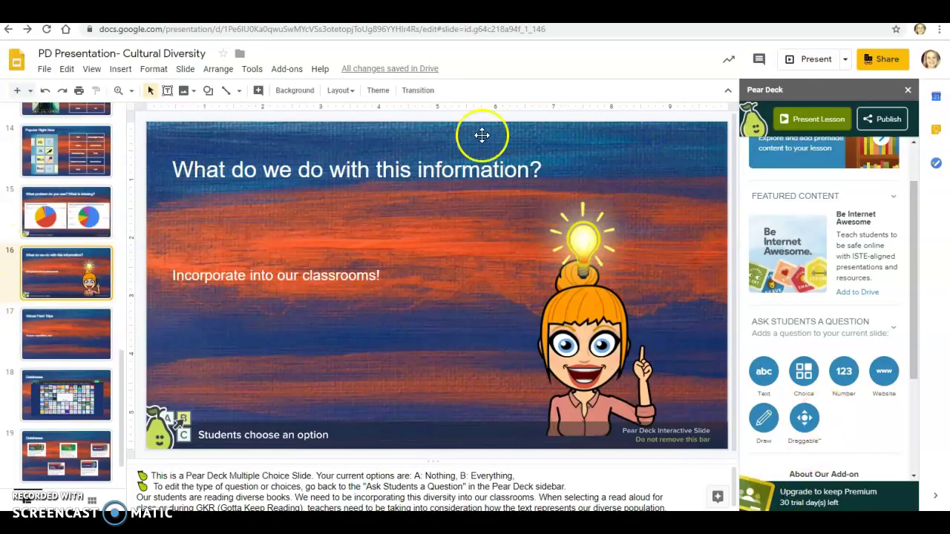
- Present the lesson as a live Pear Deck session
scroll(66, 340, up, 10)
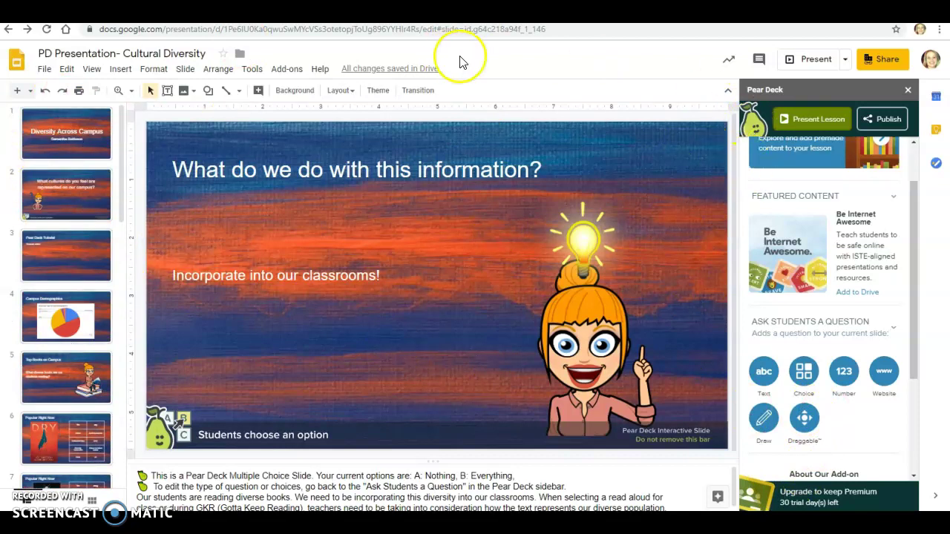
click(796, 121)
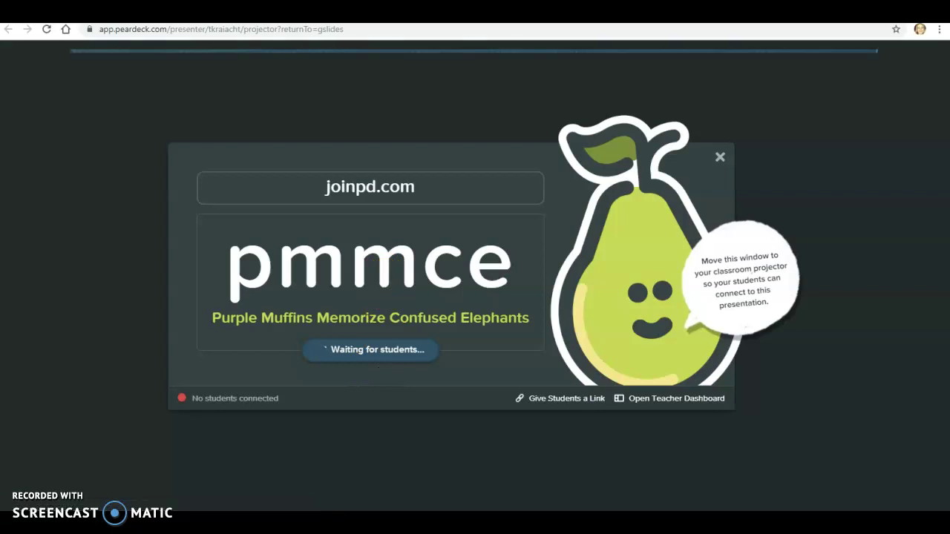
- Switch to the incognito browser window, move it over the presentation, and open joinpd.com in it
mouse_move(191, 507)
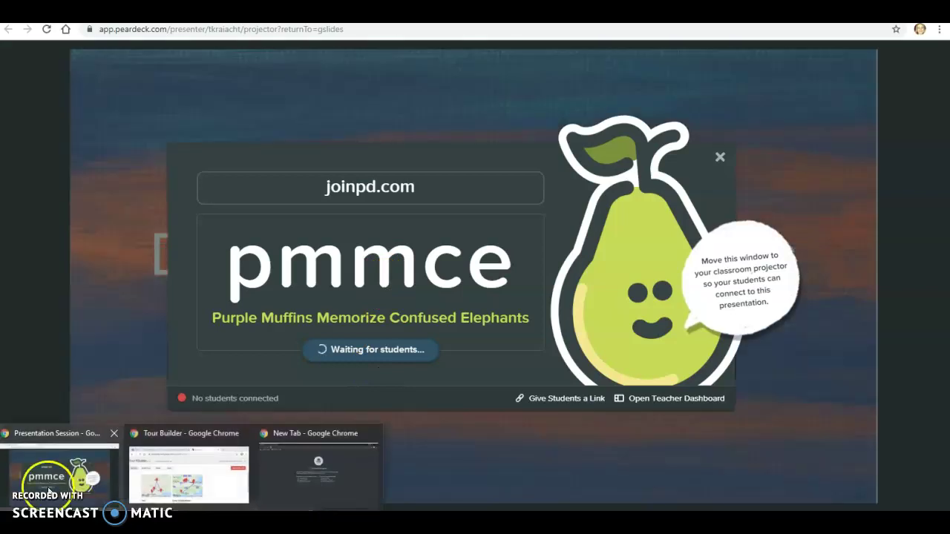
click(338, 487)
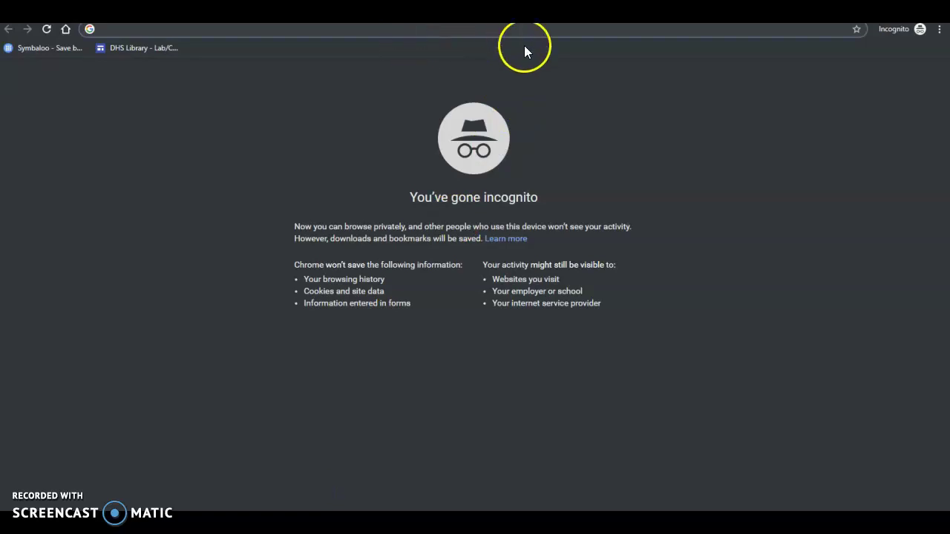
drag(750, 11, 549, 199)
text(join)
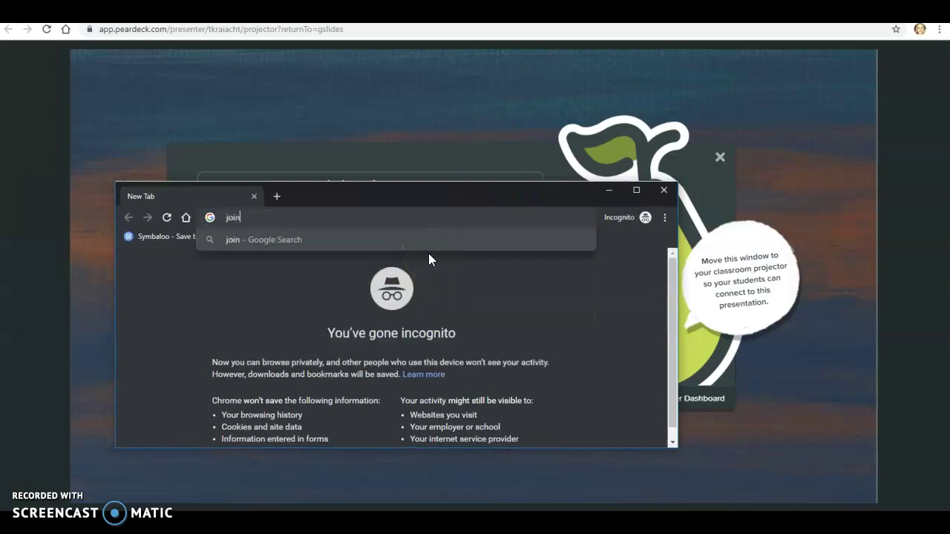
text(pd.com)
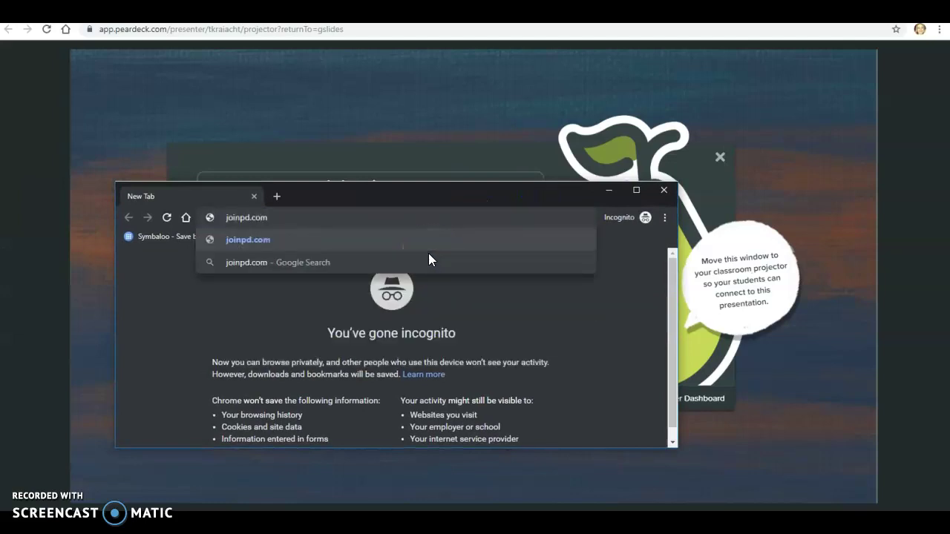
key(Return)
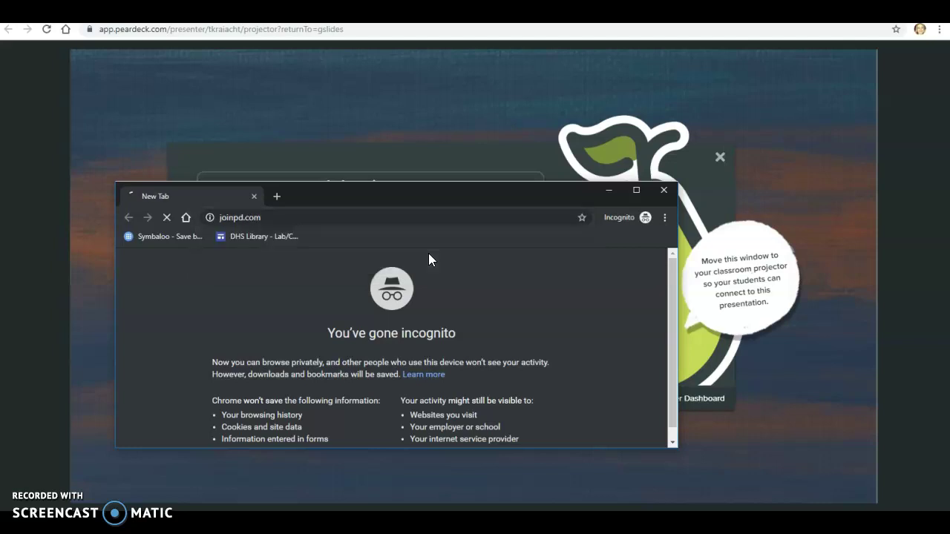
- Move the incognito window clear of the projected join code and enter that code to join the session as a student
drag(511, 197, 618, 219)
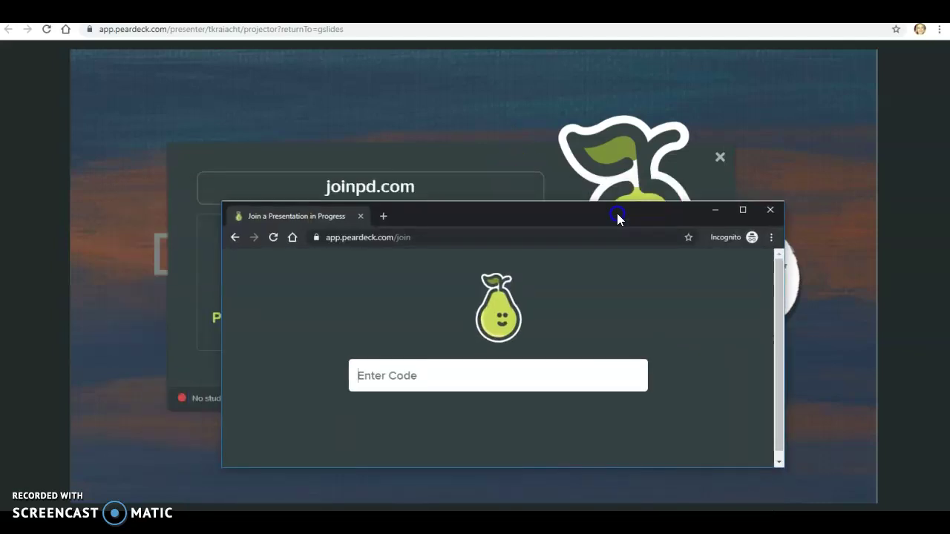
drag(619, 217, 622, 156)
click(530, 306)
text(pmm)
drag(468, 160, 389, 183)
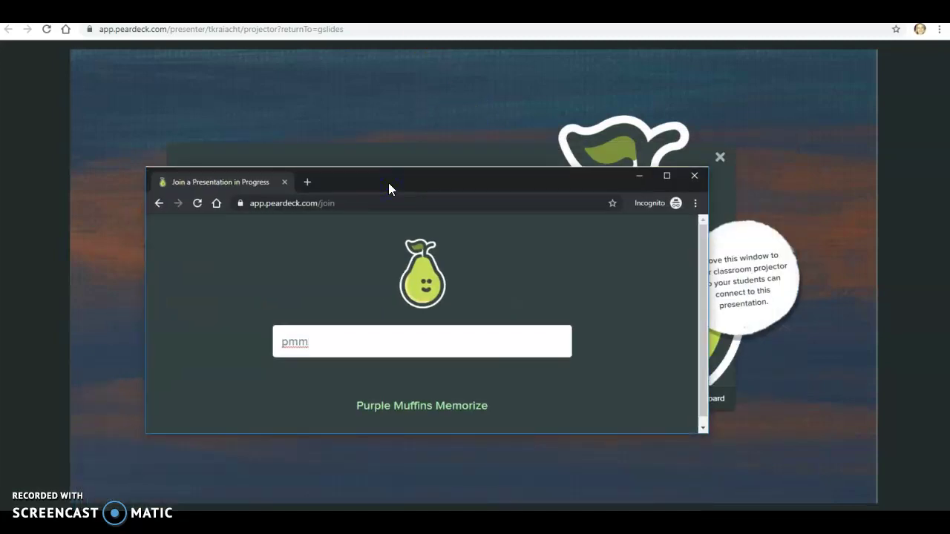
text(ce)
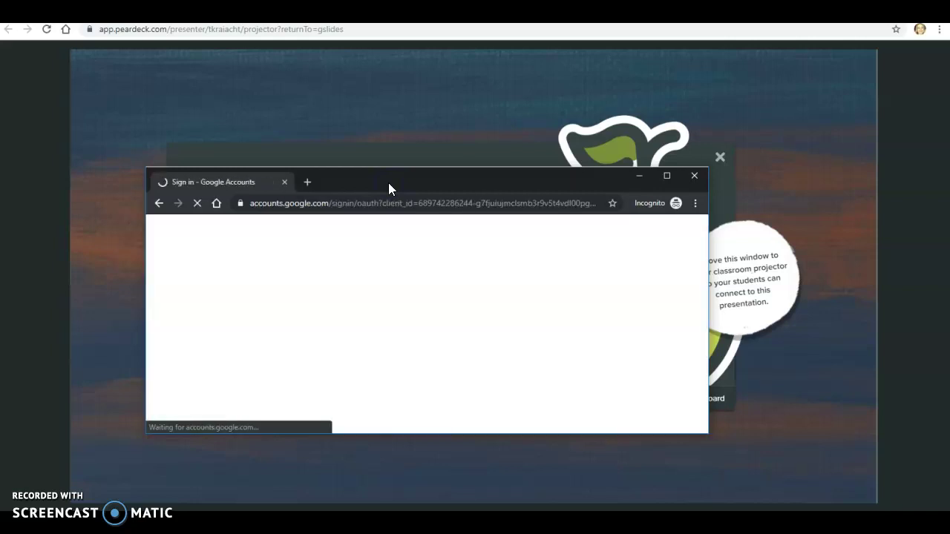
- Sign in to Google as the student with the account e-mail, password and 2-step verification code
click(408, 188)
drag(408, 188, 320, 469)
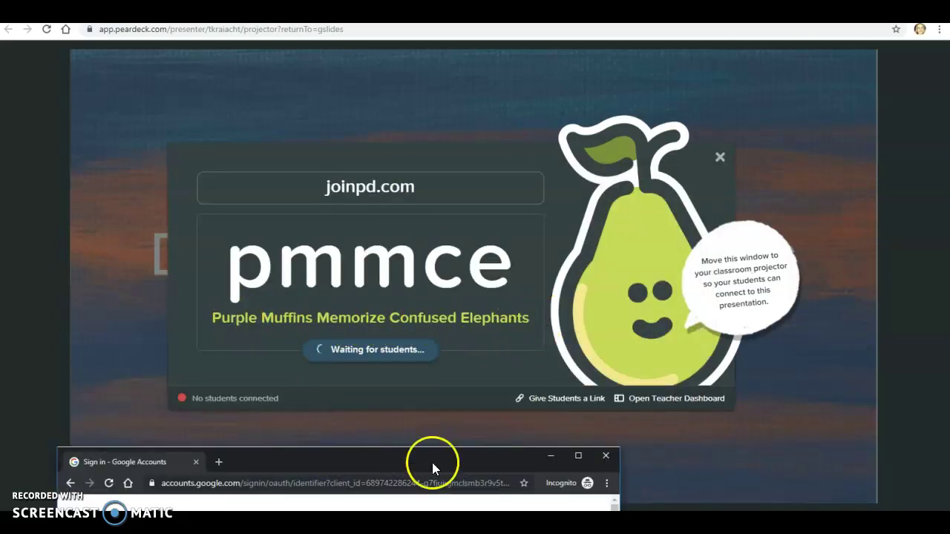
drag(435, 460, 431, 128)
click(295, 326)
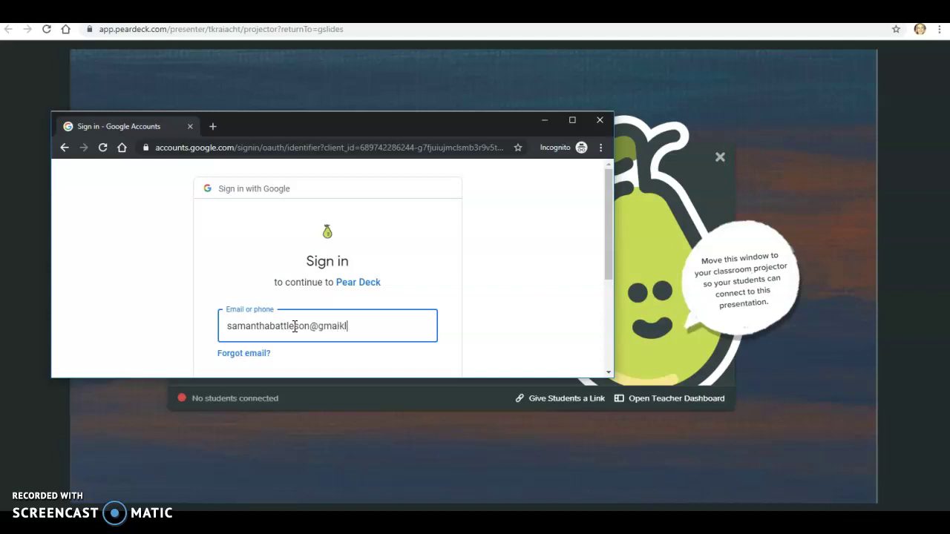
text(m)
key(Return)
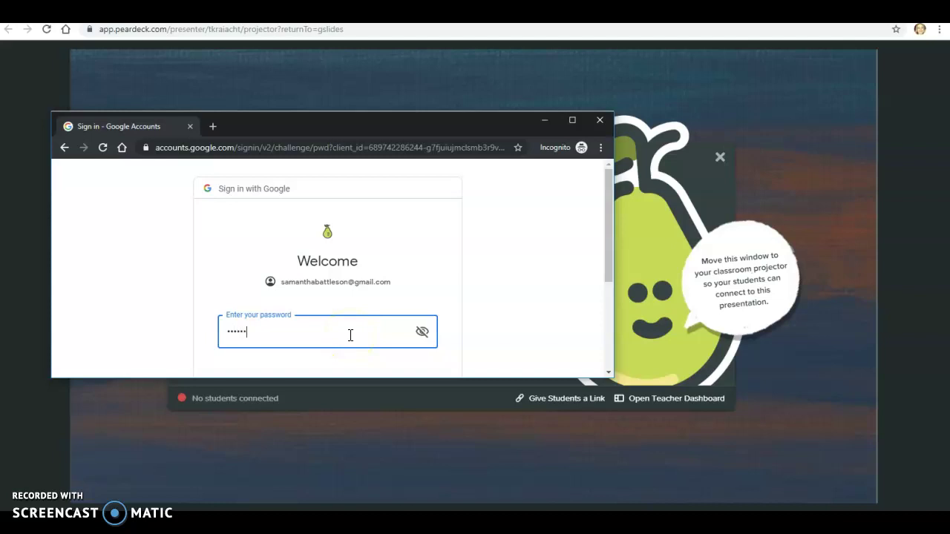
key(Return)
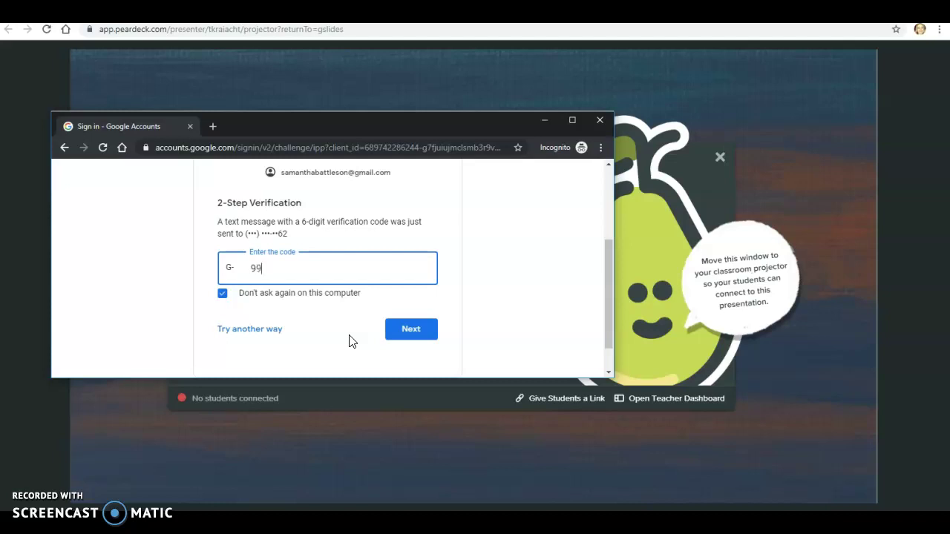
click(428, 330)
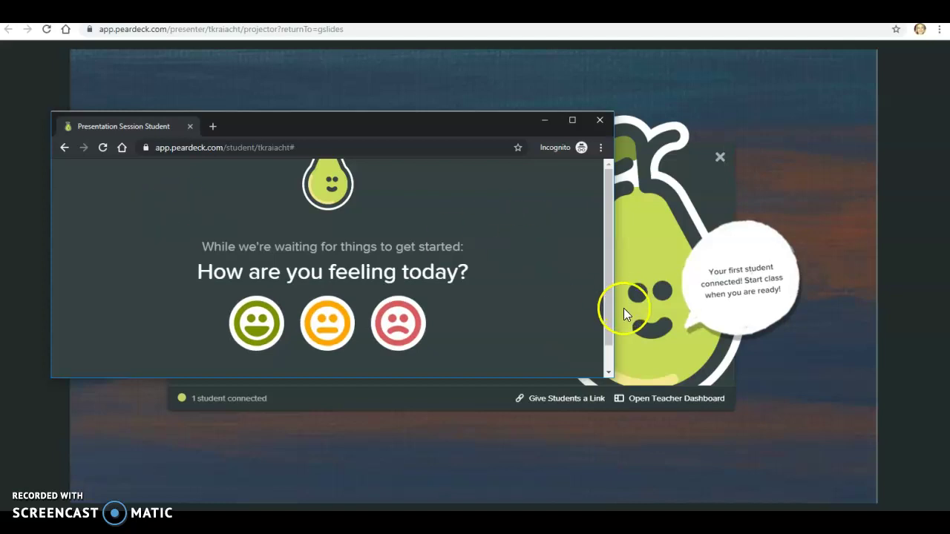
- Answer the student mood question with the sad face, and arrange the student and presenter windows side by side
click(404, 333)
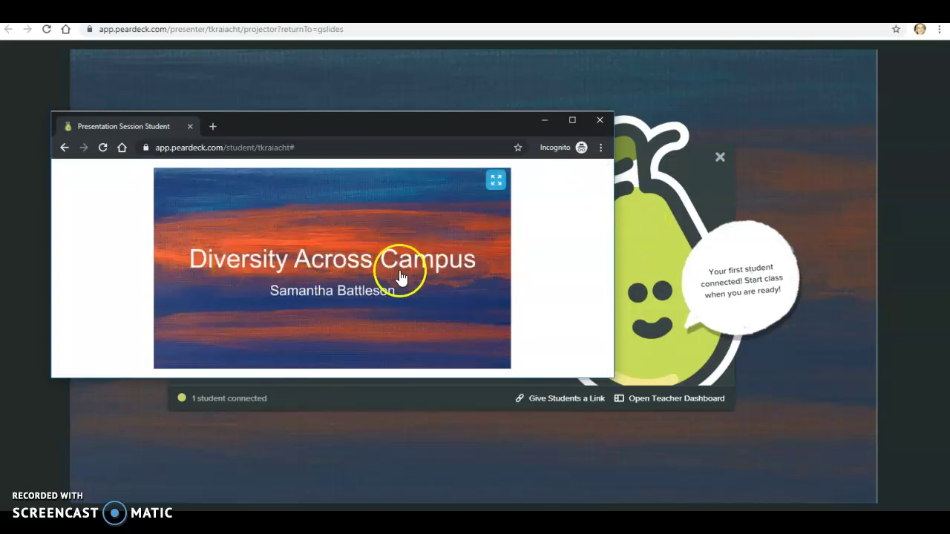
drag(384, 127, 1, 125)
click(653, 208)
- Open the Teacher Dashboard and dismiss its welcome message and the join code notice
click(820, 380)
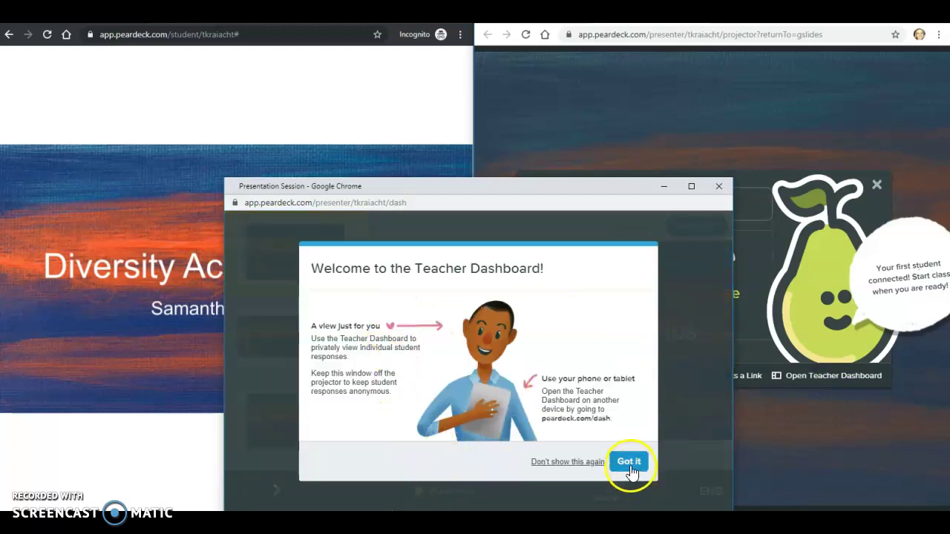
click(629, 463)
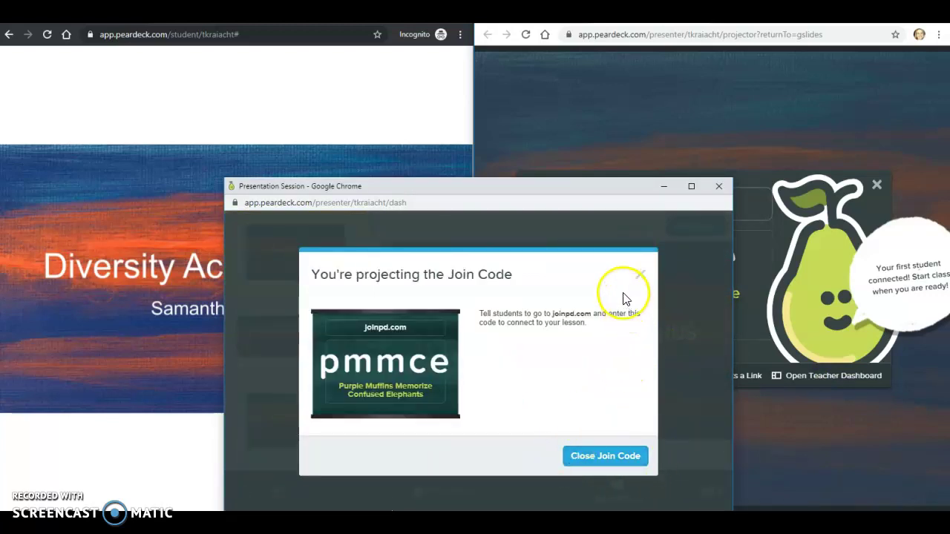
click(641, 276)
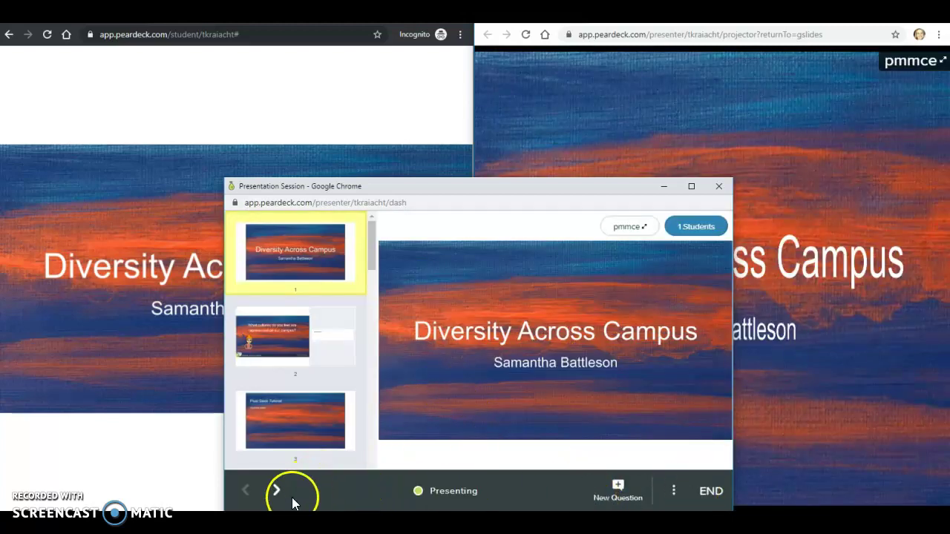
- Check the student's mood in the classroom roster, and close the roster and the Teacher Dashboard window
click(695, 226)
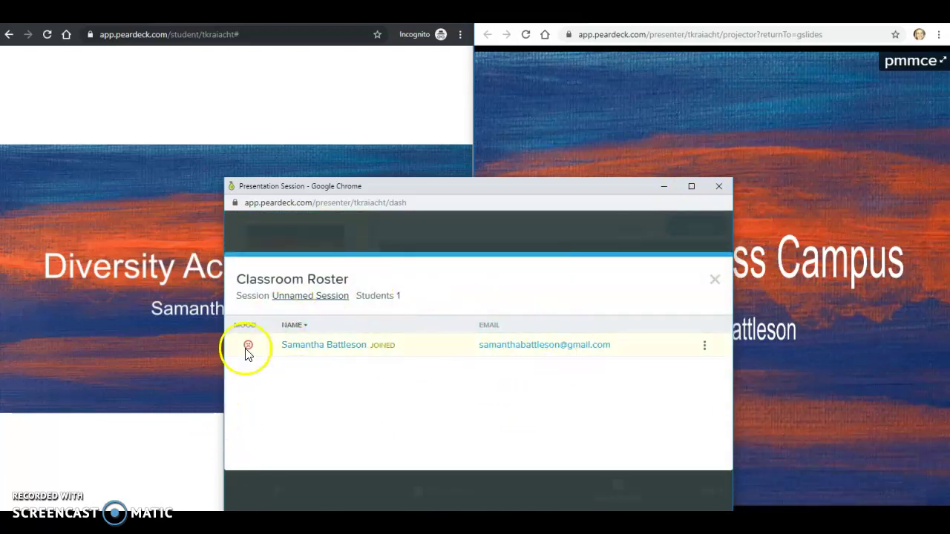
click(714, 279)
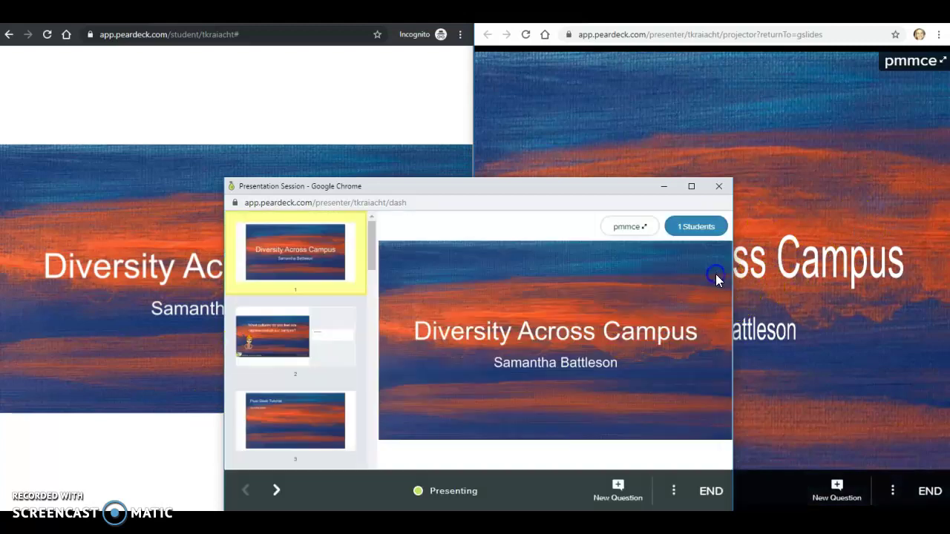
click(719, 186)
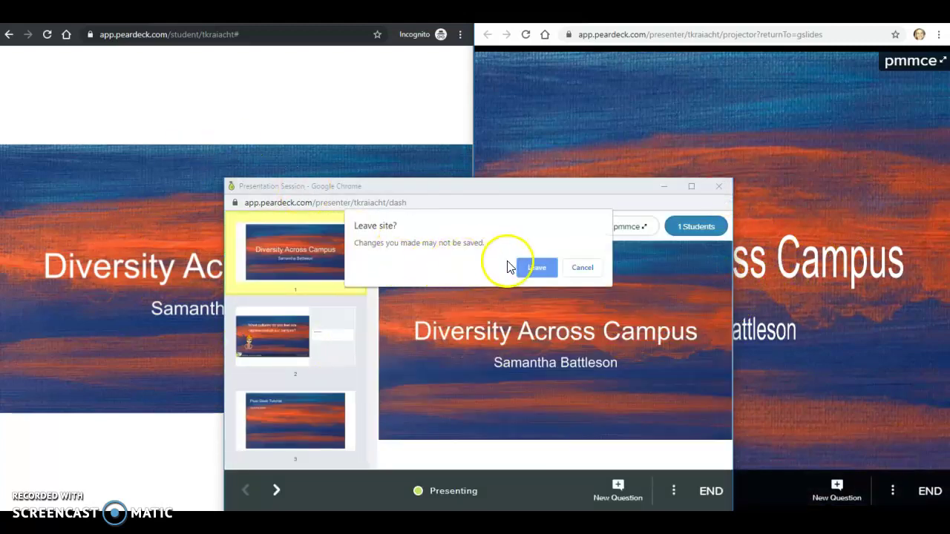
click(537, 268)
- Maximize the presenter window and advance the presentation to the slide asking which cultures are represented on campus
drag(830, 29, 689, 56)
click(719, 46)
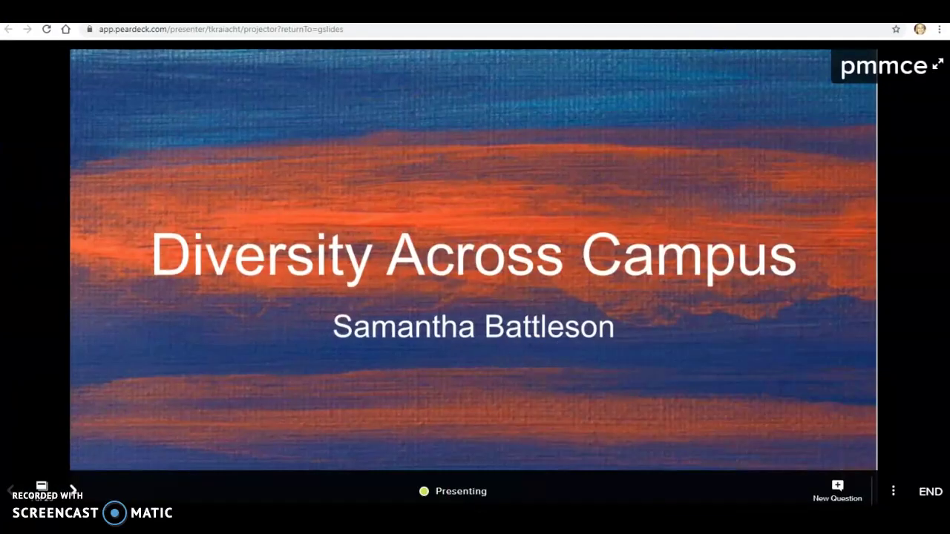
click(78, 499)
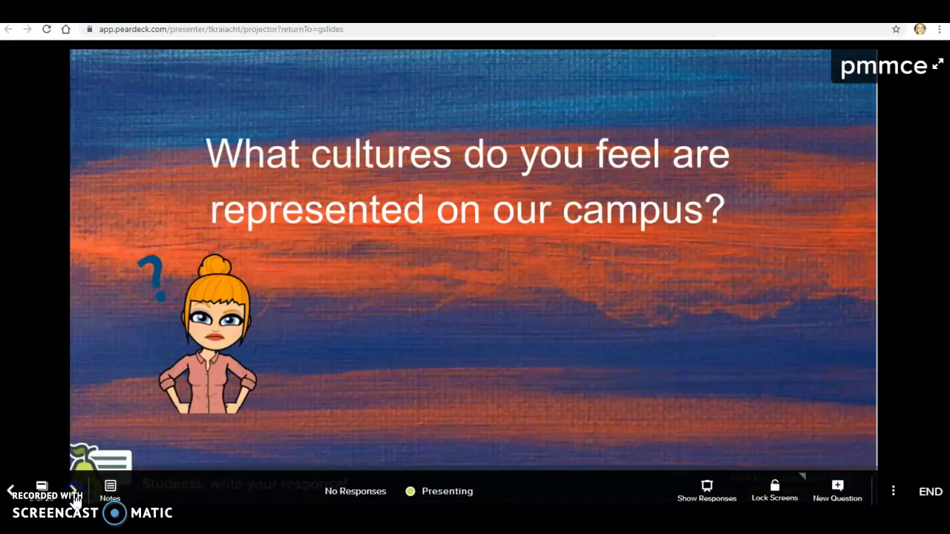
- Switch to the student session window
click(479, 303)
mouse_move(153, 522)
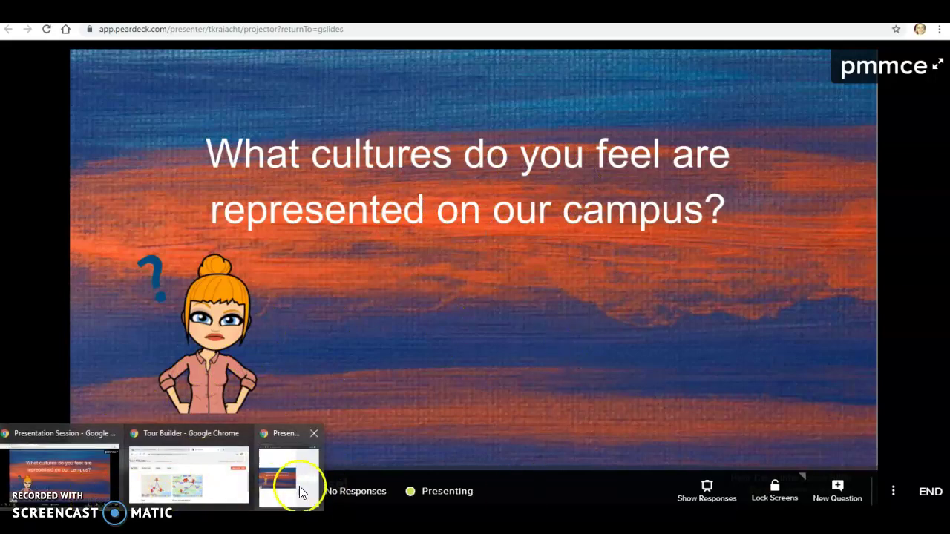